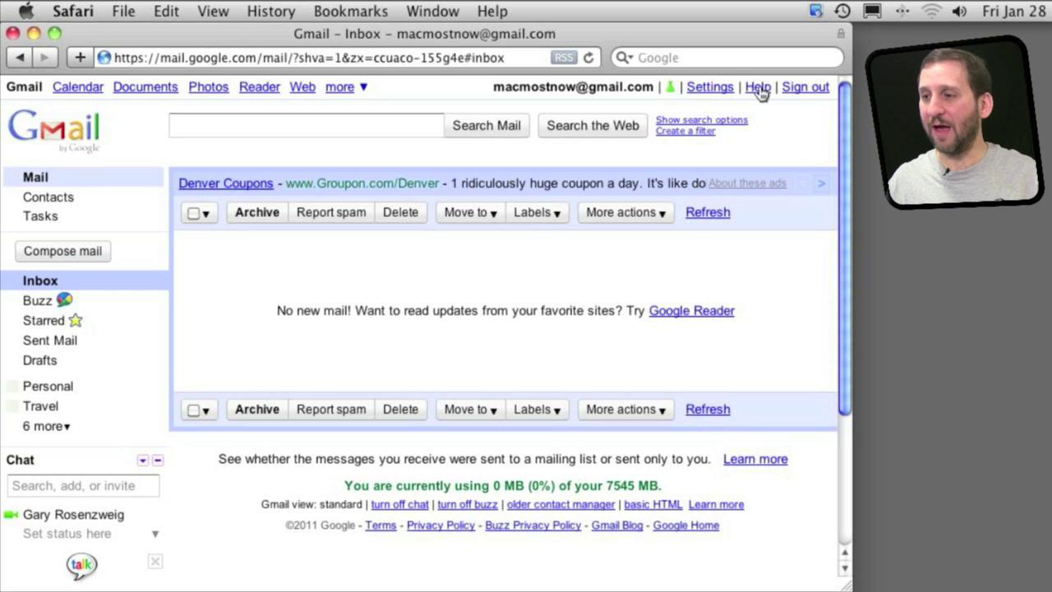
# - Enable the Canned Responses lab in Labs settings, save changes, and open a blank message
pyautogui.click(709, 87)
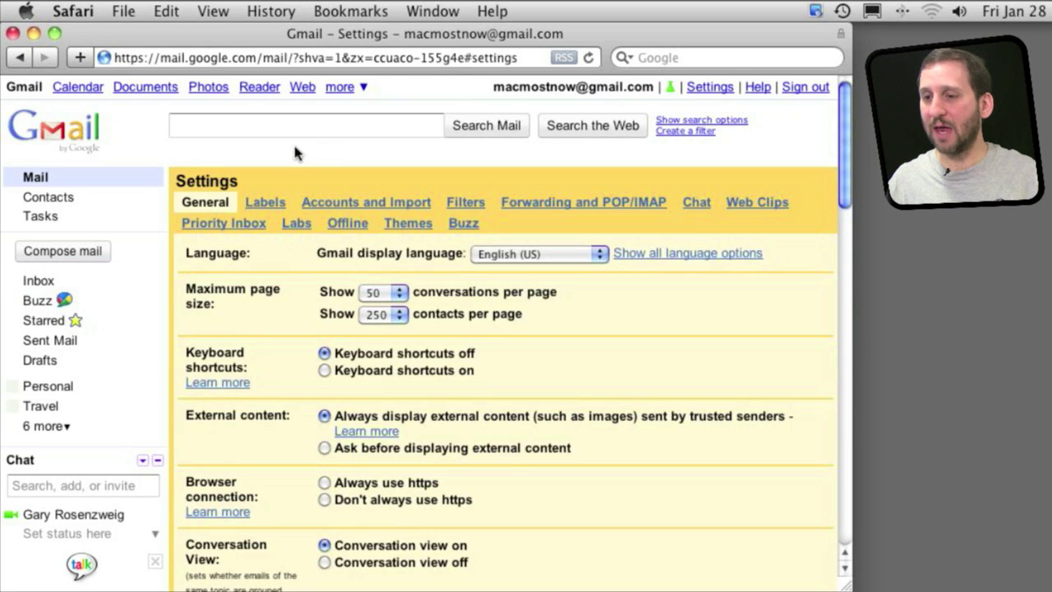
pyautogui.click(301, 226)
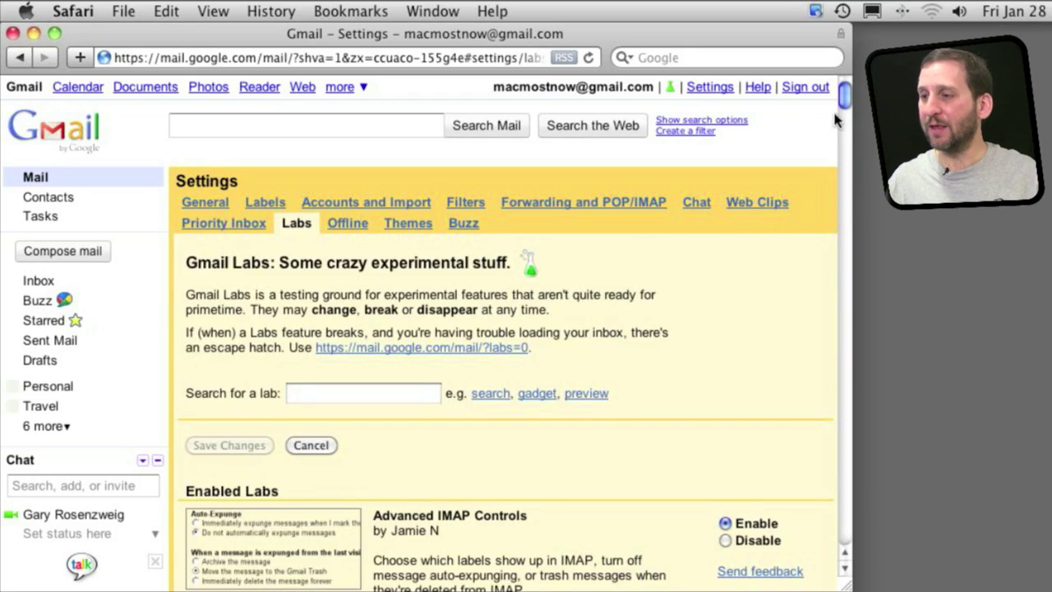
pyautogui.moveTo(843, 97); pyautogui.dragTo(843, 423)
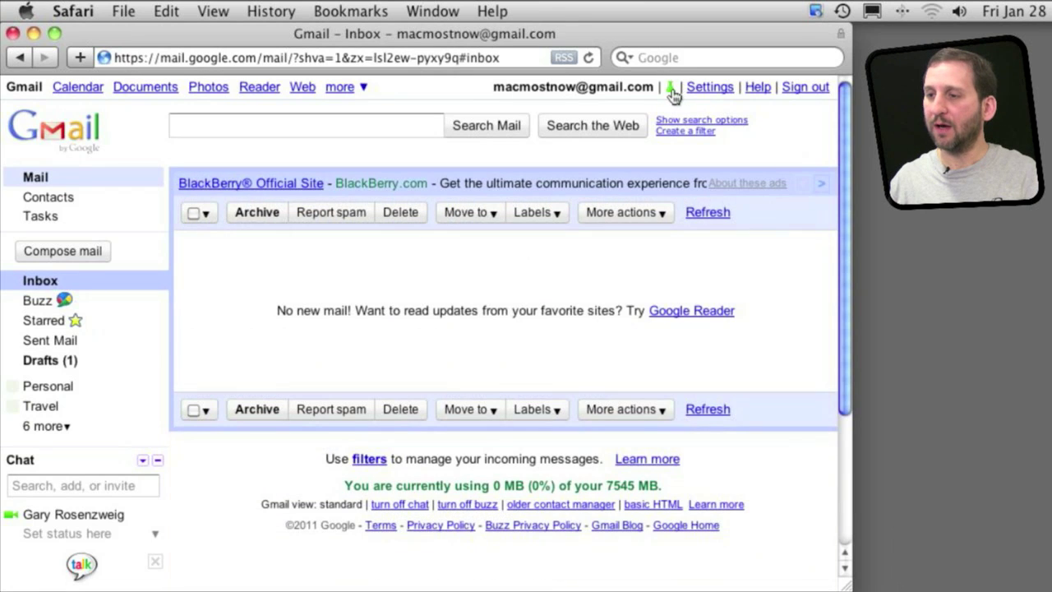
pyautogui.click(671, 88)
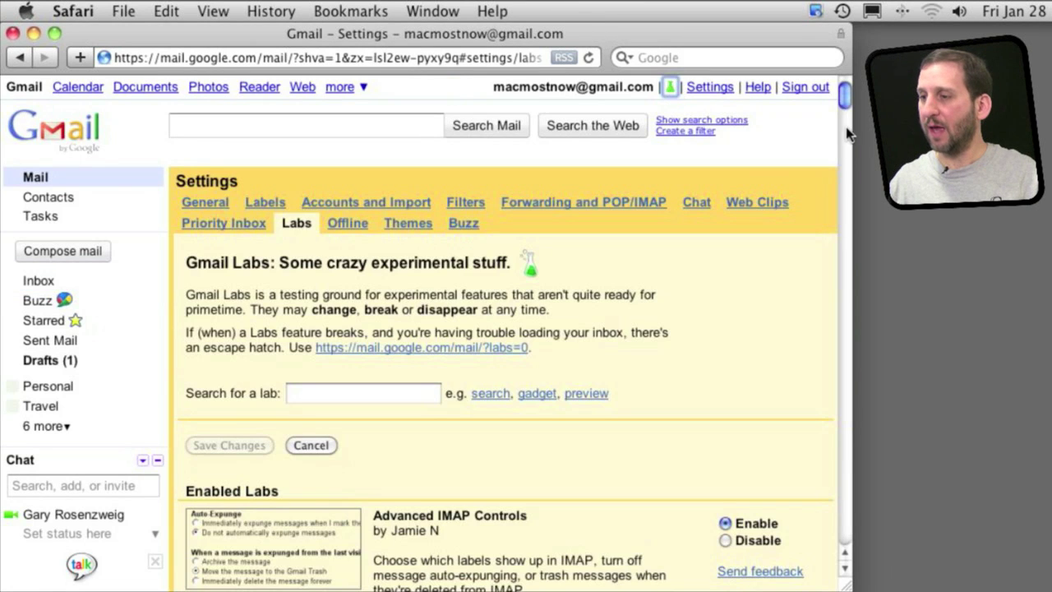
pyautogui.moveTo(846, 100); pyautogui.dragTo(844, 203)
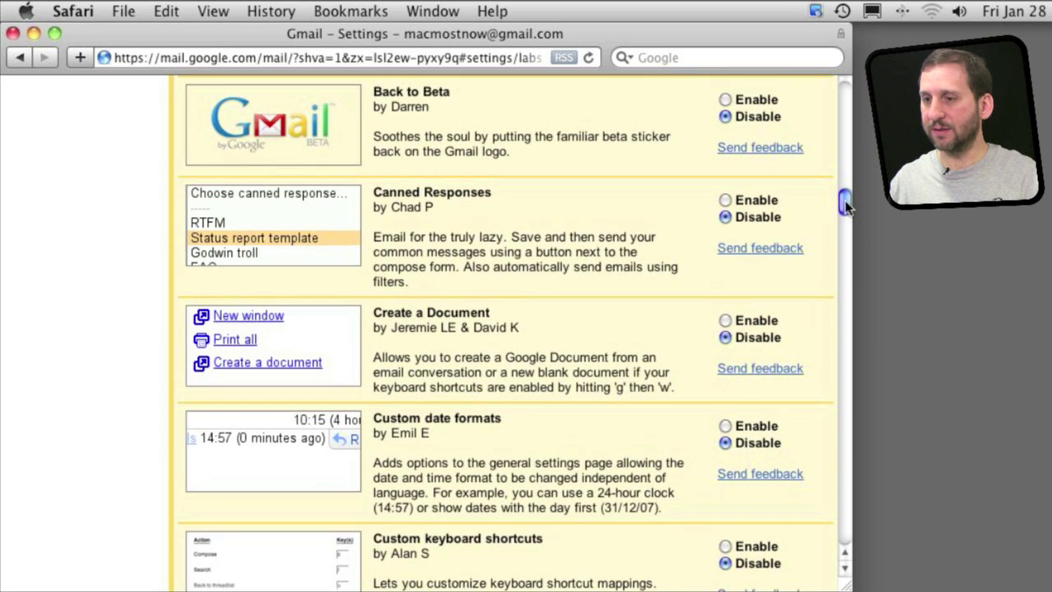
pyautogui.click(725, 201)
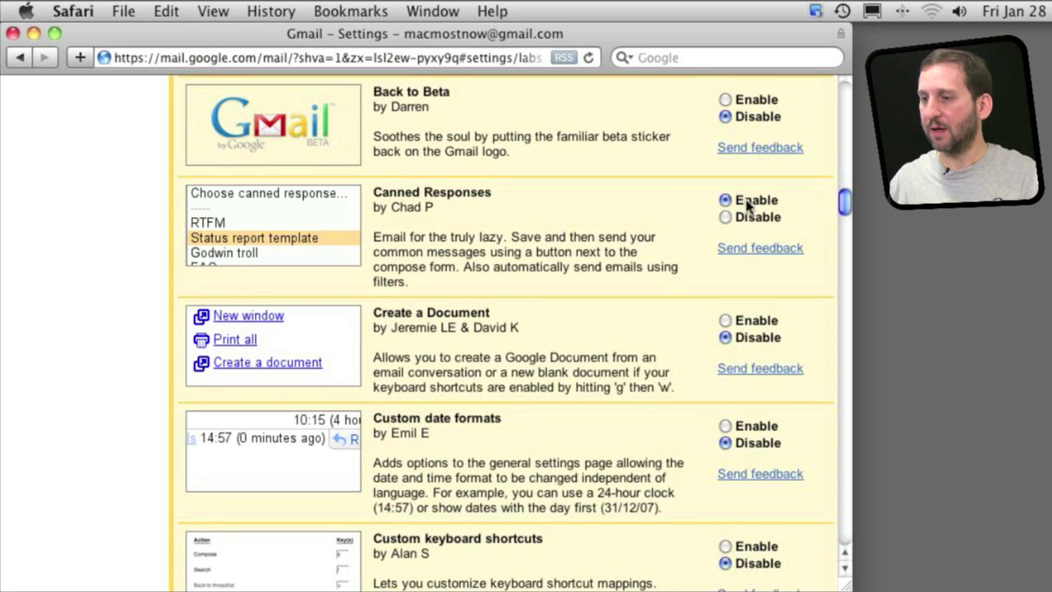
pyautogui.moveTo(845, 205); pyautogui.dragTo(847, 110)
pyautogui.click(218, 230)
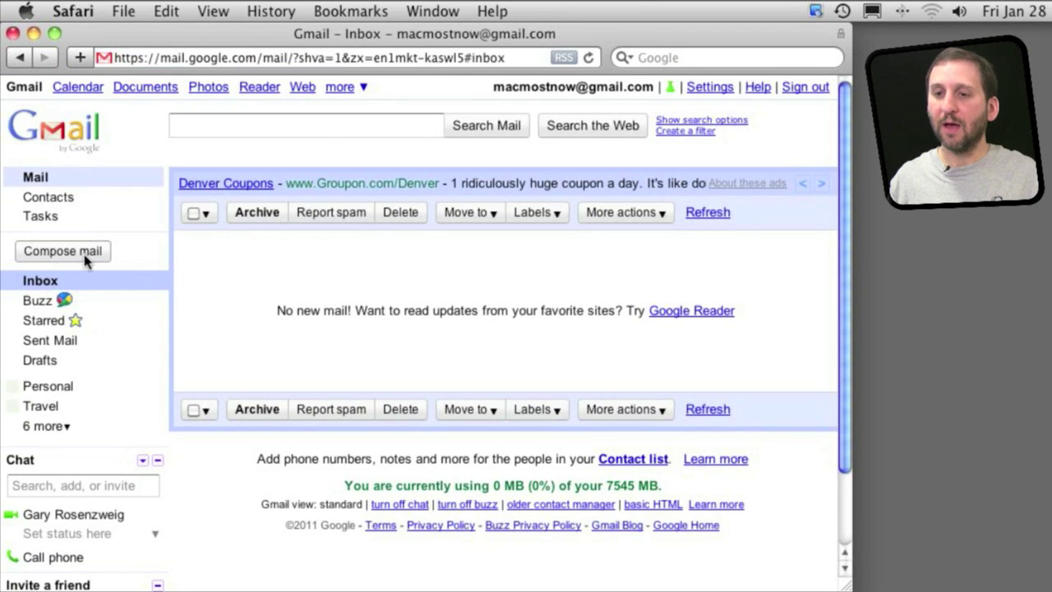
pyautogui.click(84, 253)
# - Save the body text "I'll get back to you on this soon" as a canned response named Soon
pyautogui.click(270, 472)
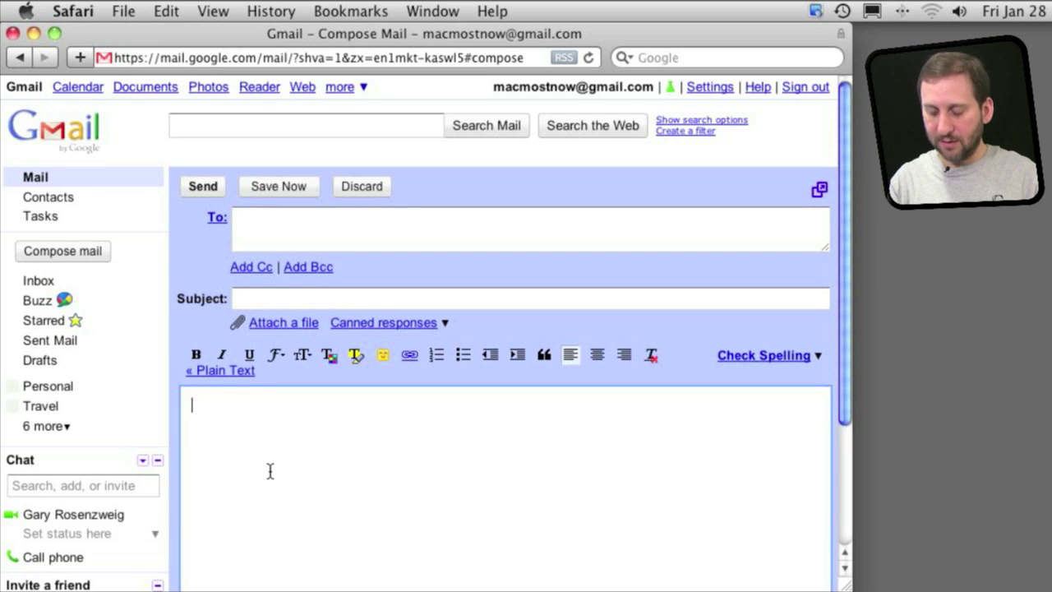
pyautogui.write("I'll get back ")
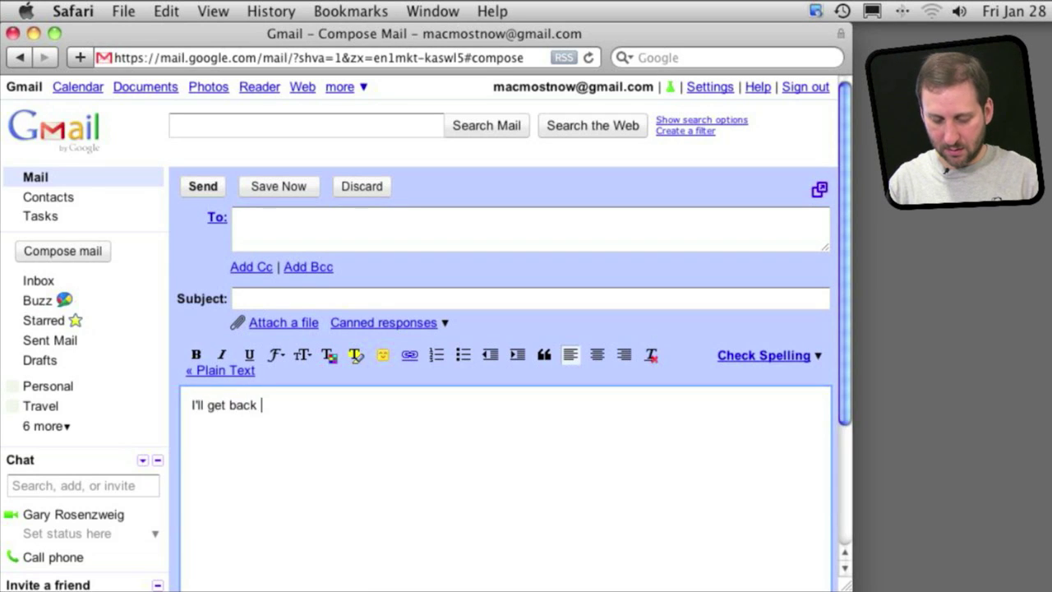
pyautogui.write('to you on th')
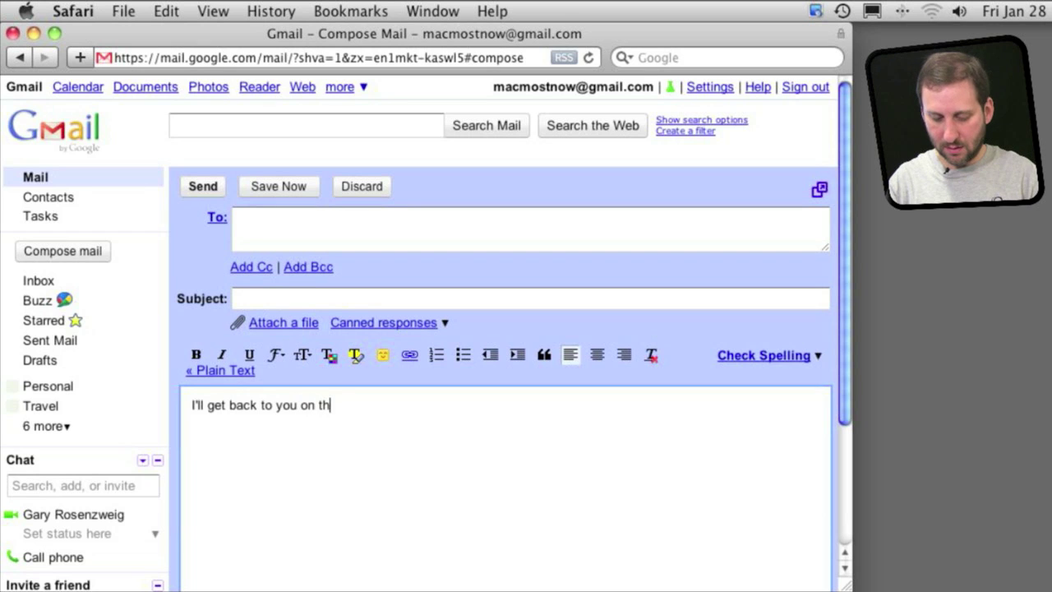
pyautogui.write('is soon.')
pyautogui.press('super+a')
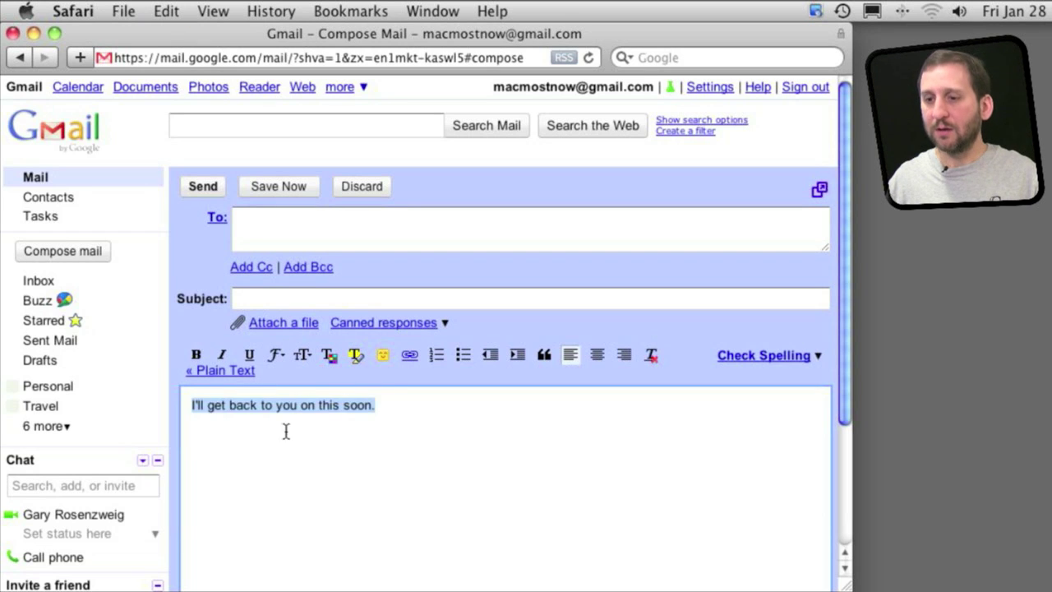
pyautogui.click(444, 325)
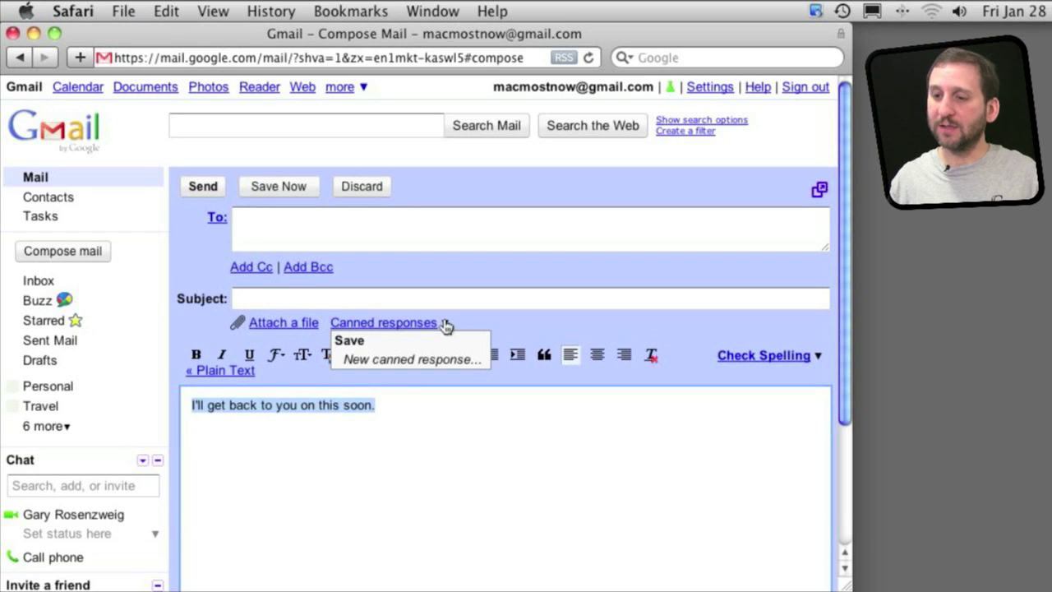
pyautogui.click(360, 360)
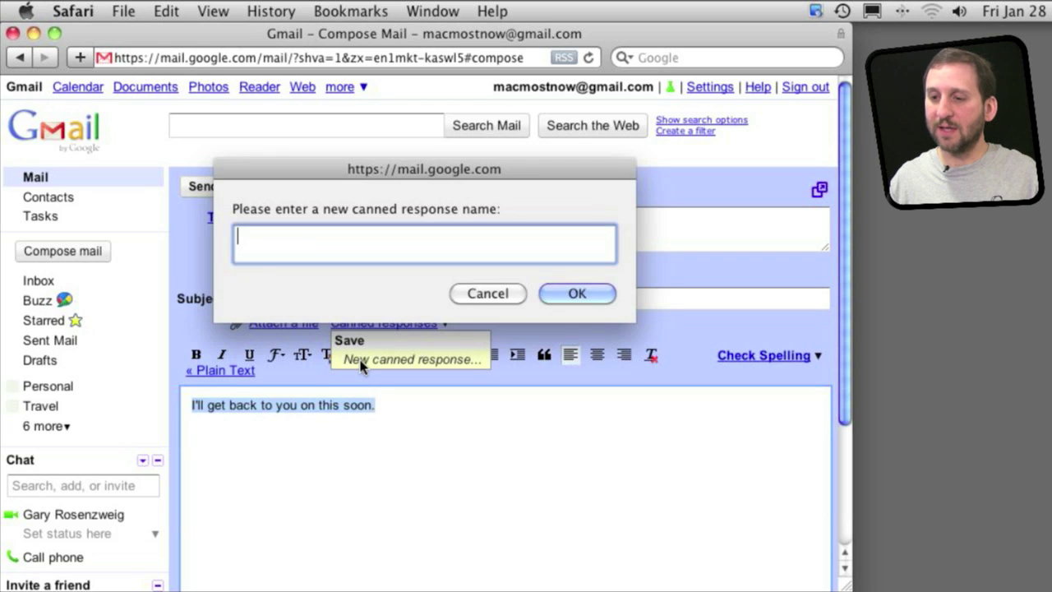
pyautogui.write('Soon')
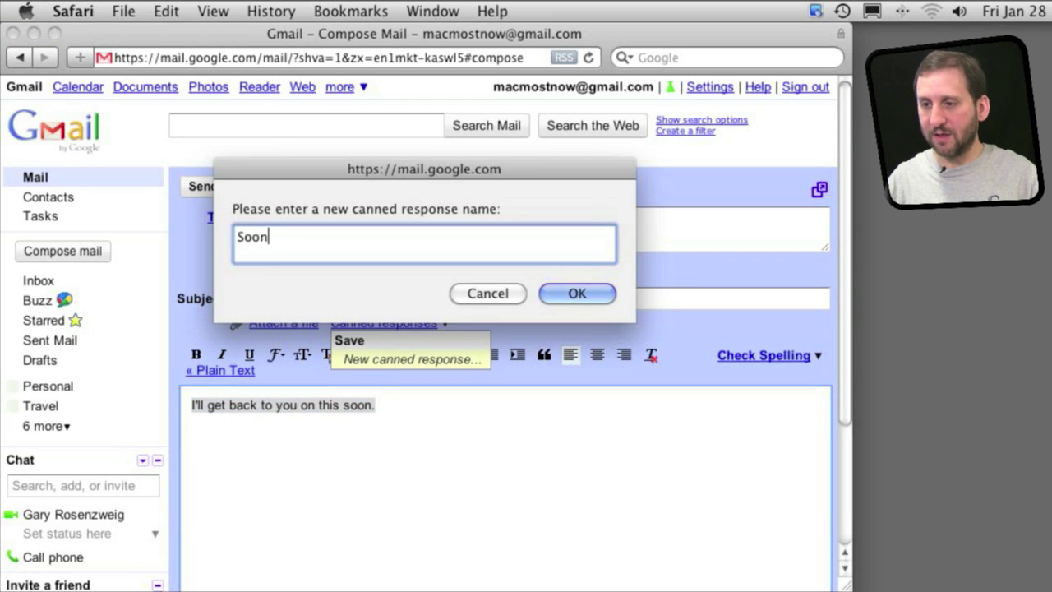
pyautogui.press('Return')
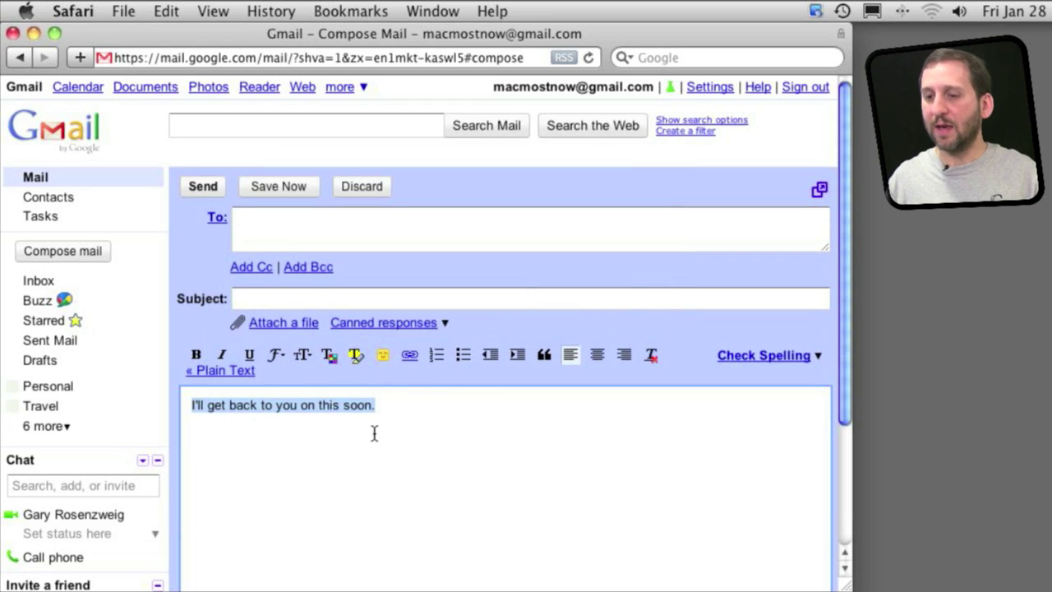
# - Clear the body, insert the Soon canned response, and close the message
pyautogui.press('BackSpace')
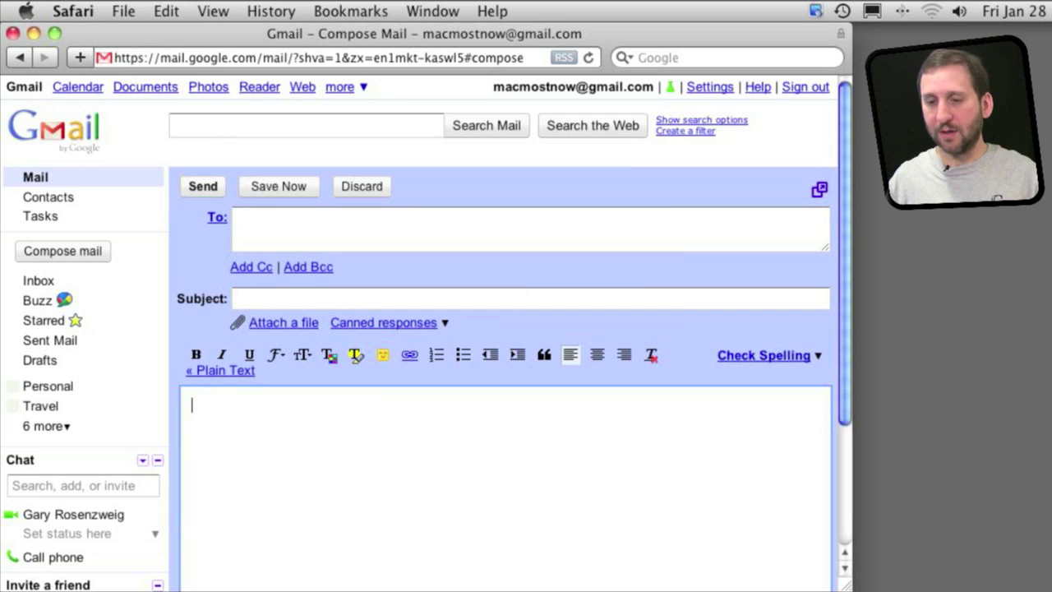
pyautogui.click(437, 326)
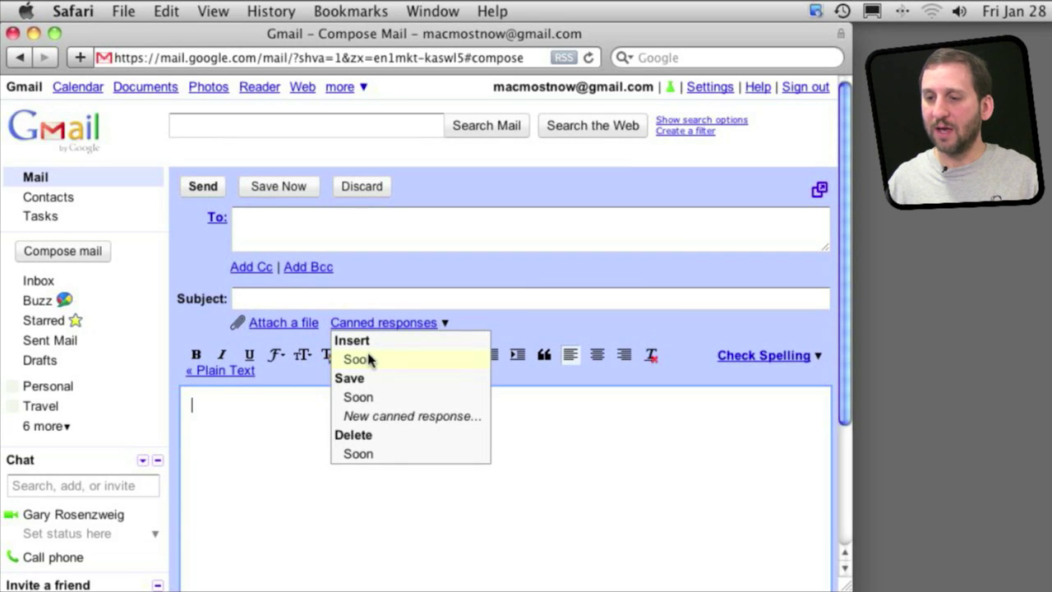
pyautogui.click(359, 359)
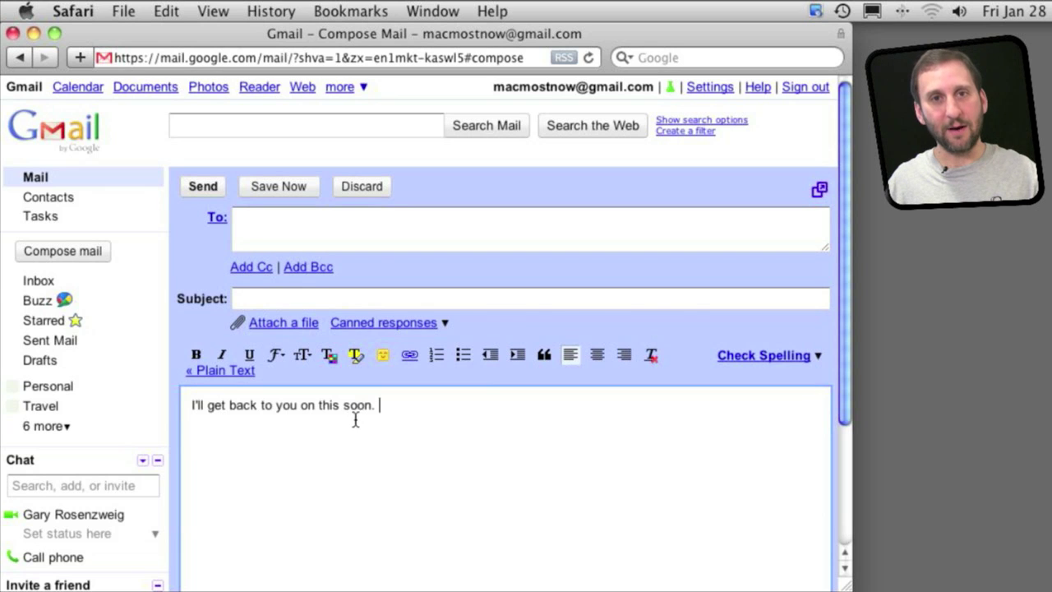
pyautogui.click(362, 185)
# - Search the labs for 'imag', enable Inserting images, and save changes
pyautogui.click(78, 252)
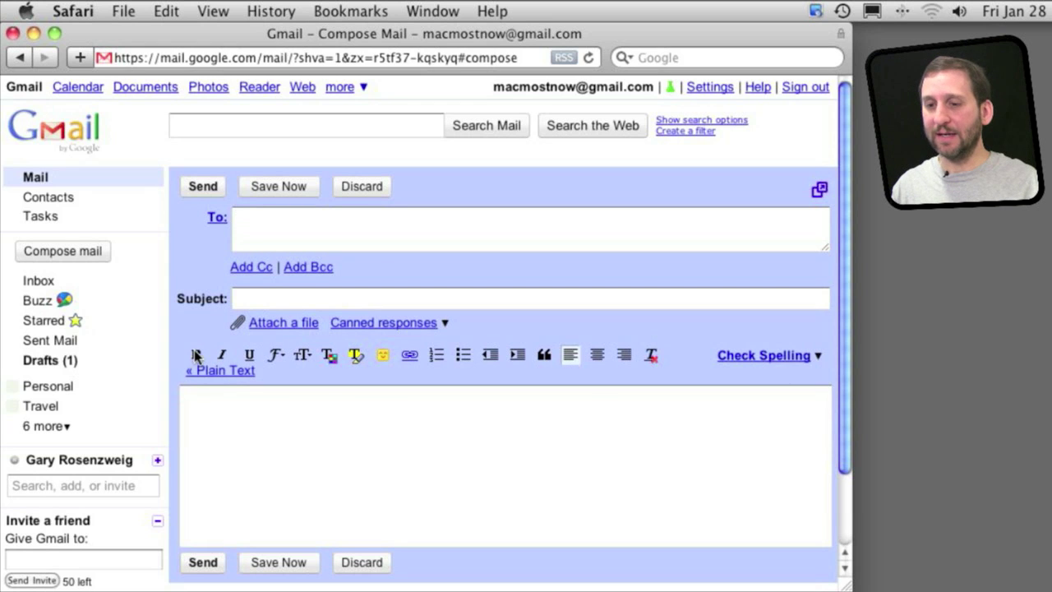
pyautogui.click(670, 87)
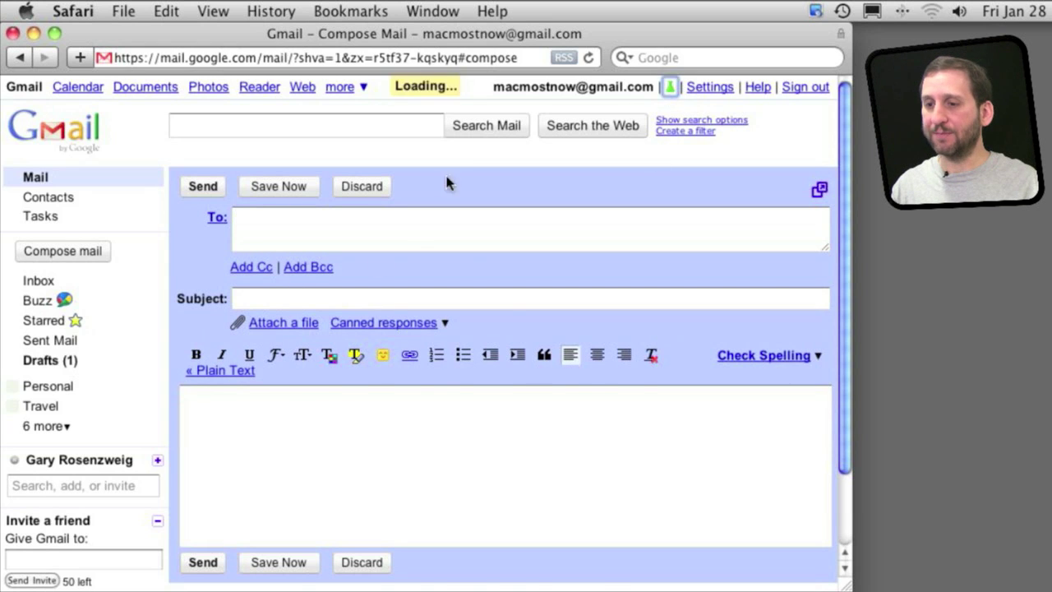
pyautogui.click(351, 394)
pyautogui.write('i')
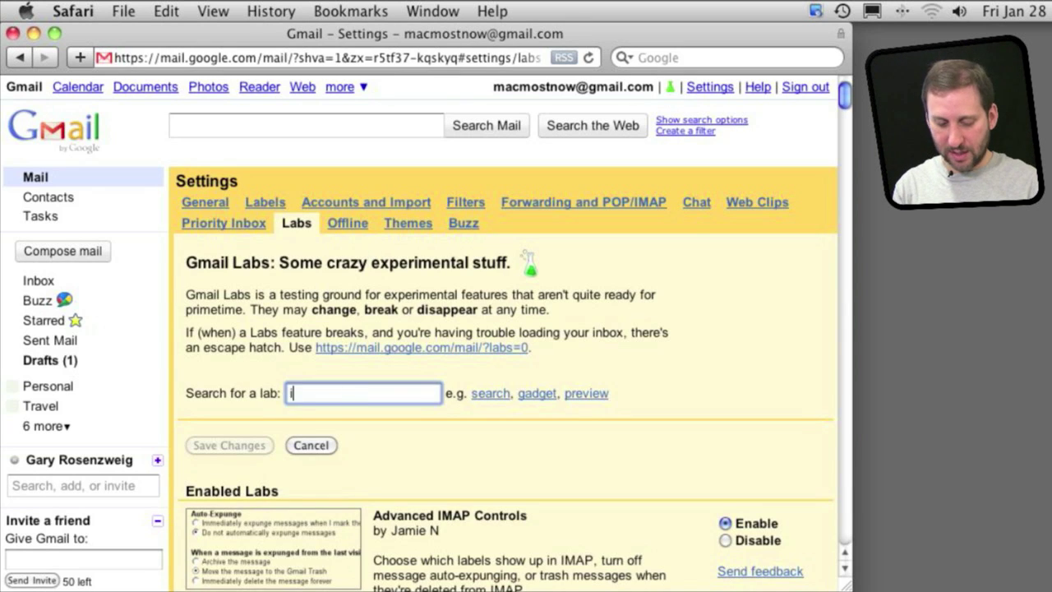
pyautogui.write('mage')
pyautogui.scroll(-10, 424, 408)
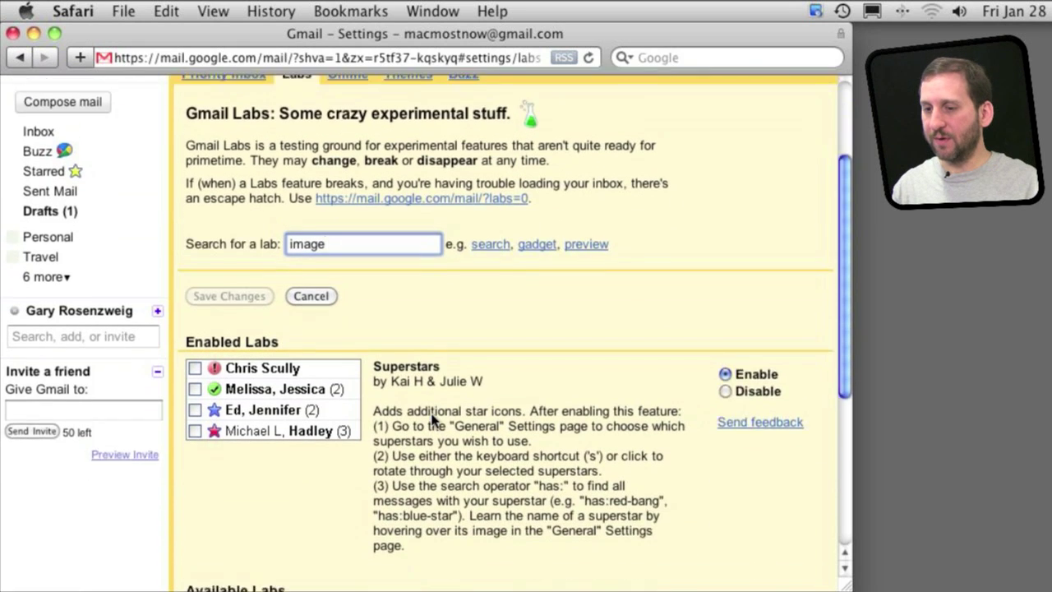
pyautogui.click(725, 323)
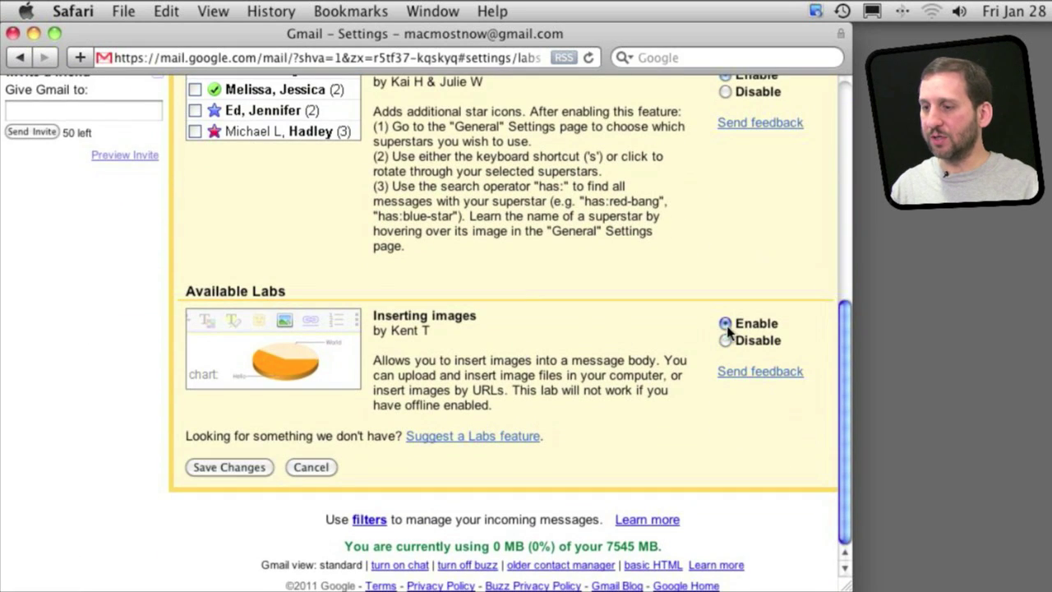
pyautogui.click(230, 467)
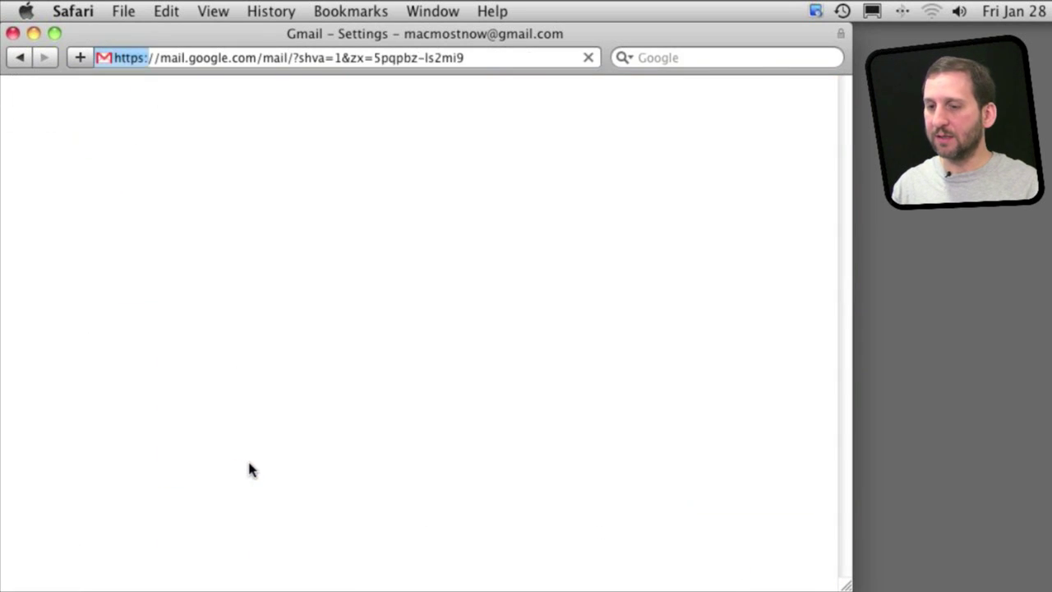
# - In a new message, try the Insert image option and cancel without adding an image
pyautogui.click(79, 256)
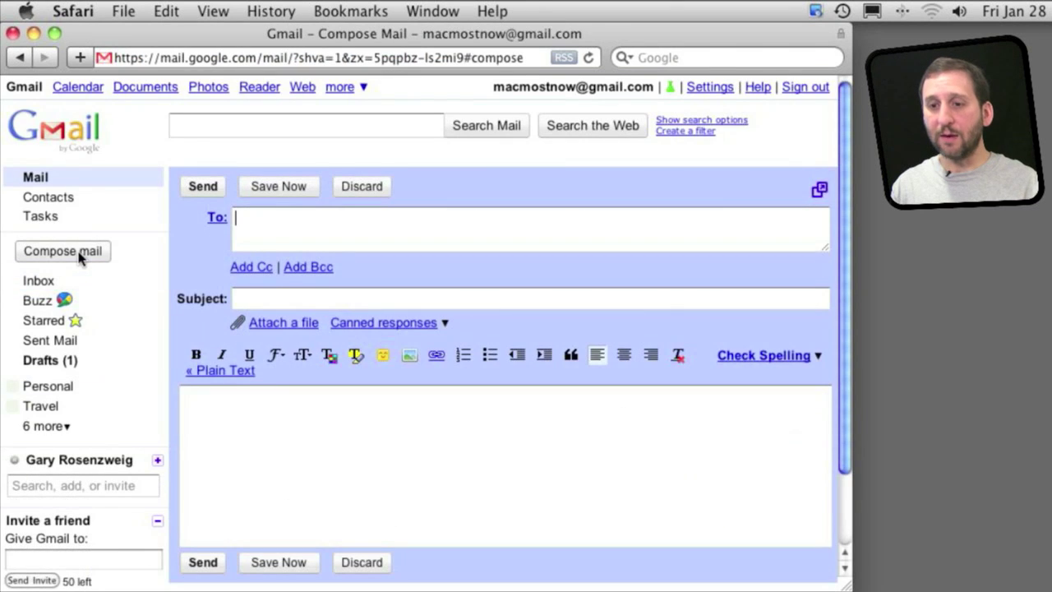
pyautogui.click(331, 411)
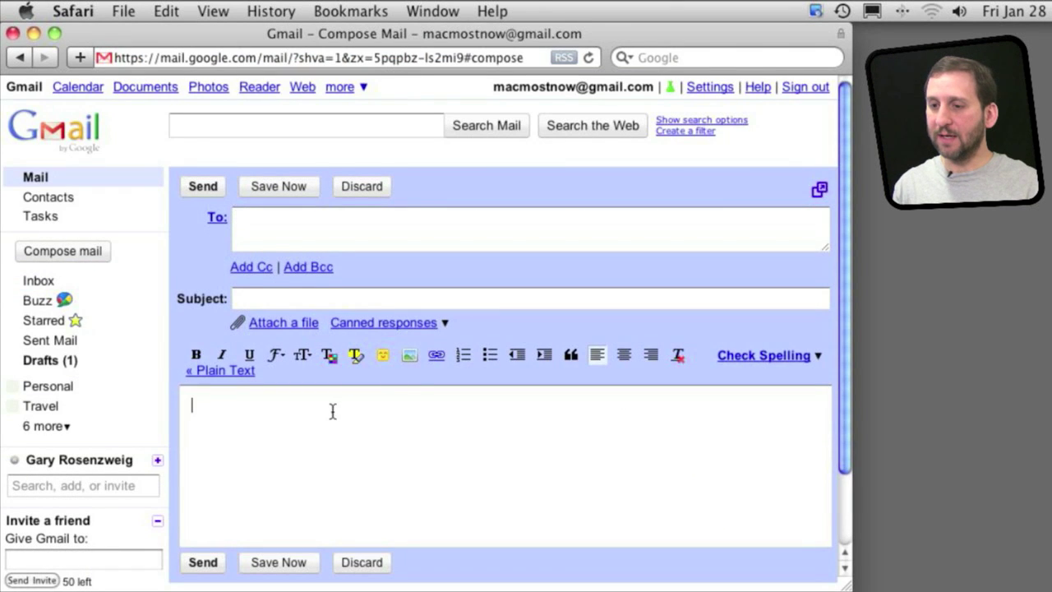
pyautogui.click(409, 358)
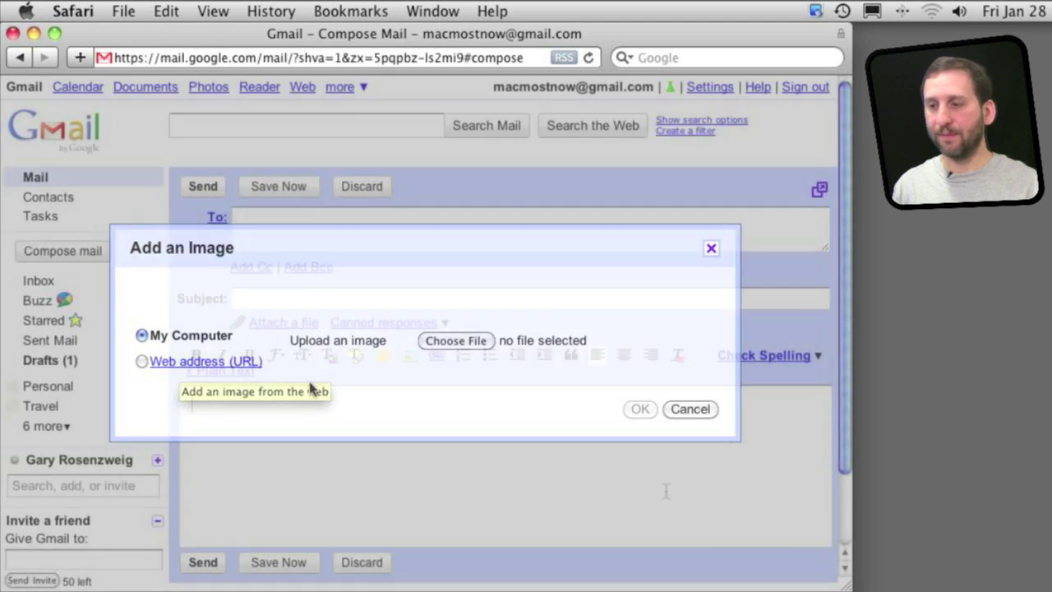
pyautogui.click(689, 408)
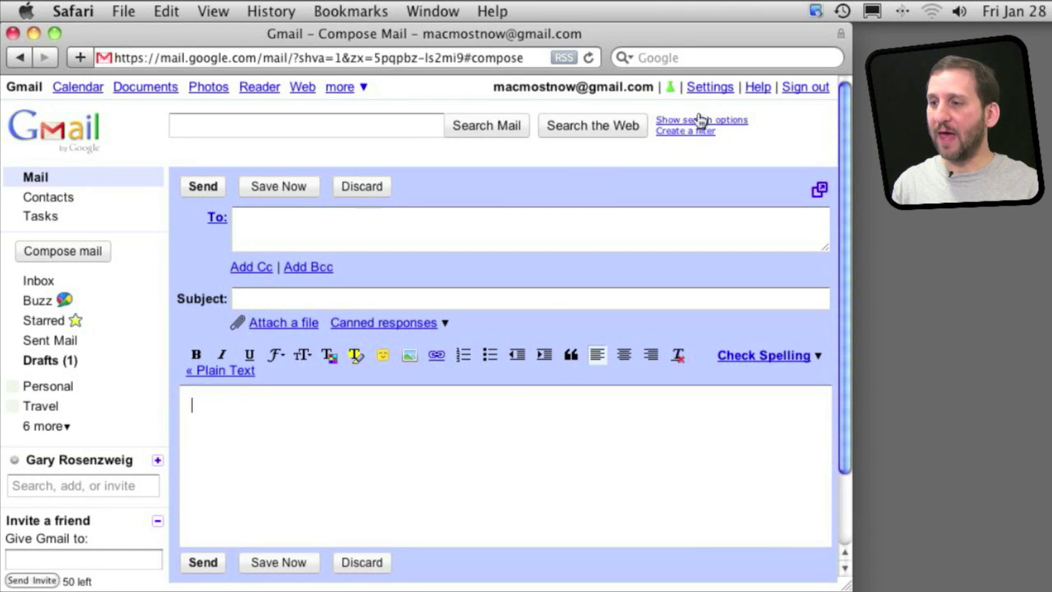
pyautogui.click(706, 89)
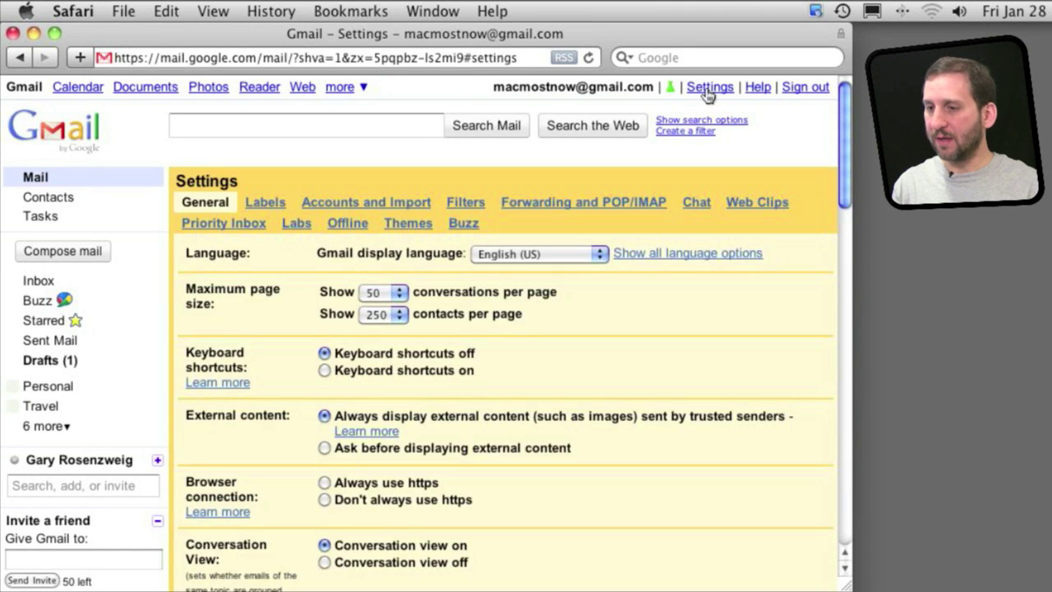
# - Review the Show in IMAP checkboxes on the Labels settings tab
pyautogui.click(255, 203)
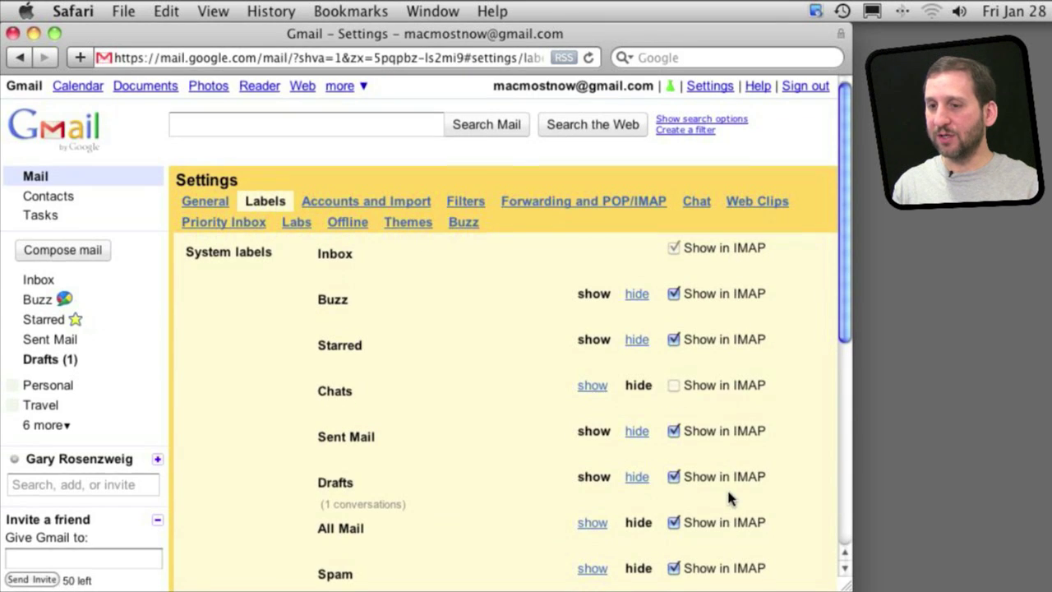
pyautogui.scroll(-10, 726, 492)
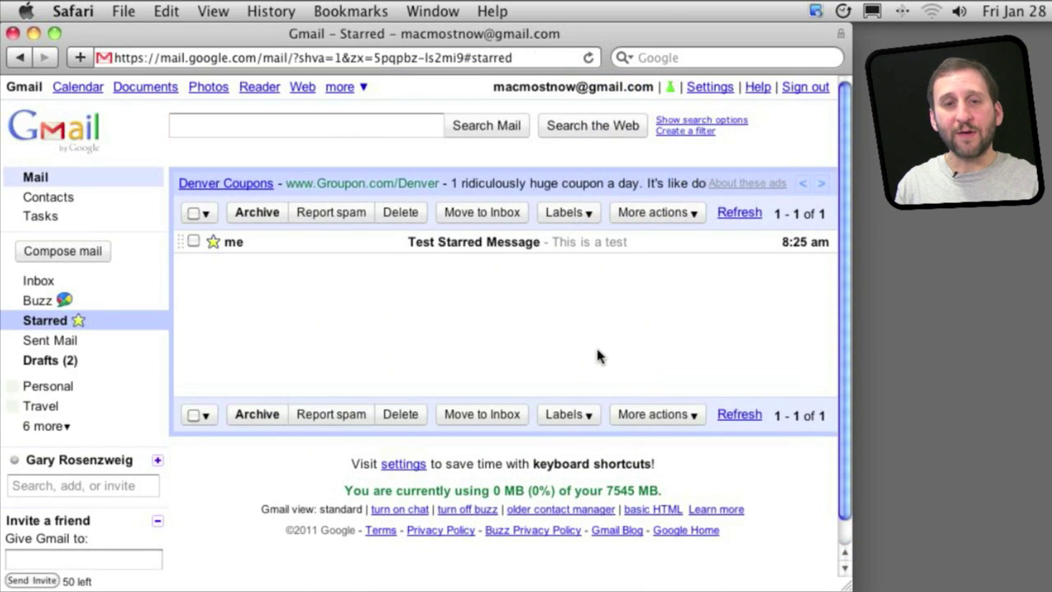
# - Cycle the message's star through the different superstar icons
pyautogui.click(213, 242)
pyautogui.click(213, 243)
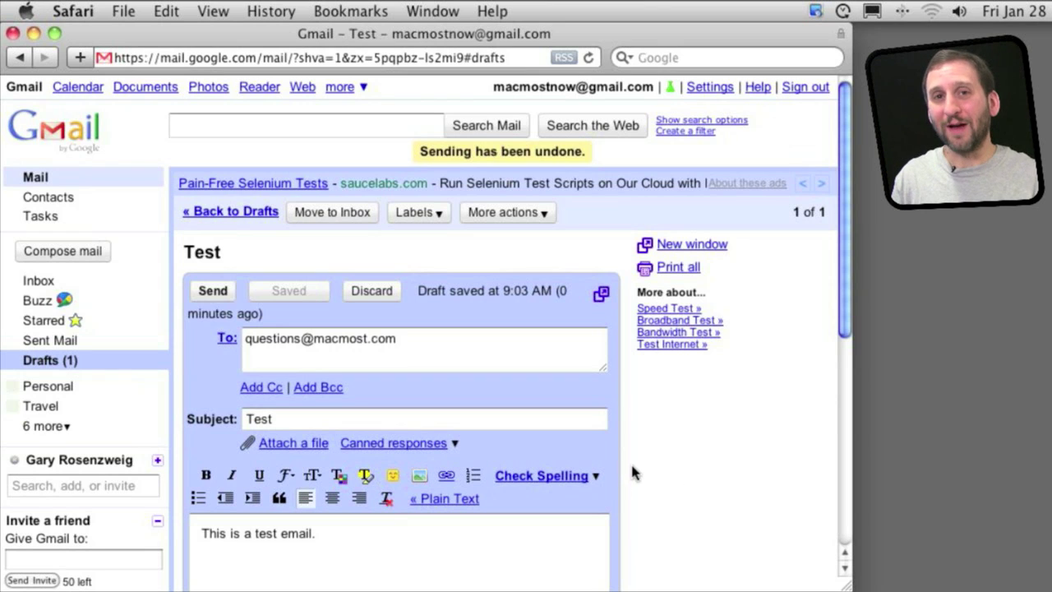
# - Send the Test email, then undo the send
pyautogui.click(213, 292)
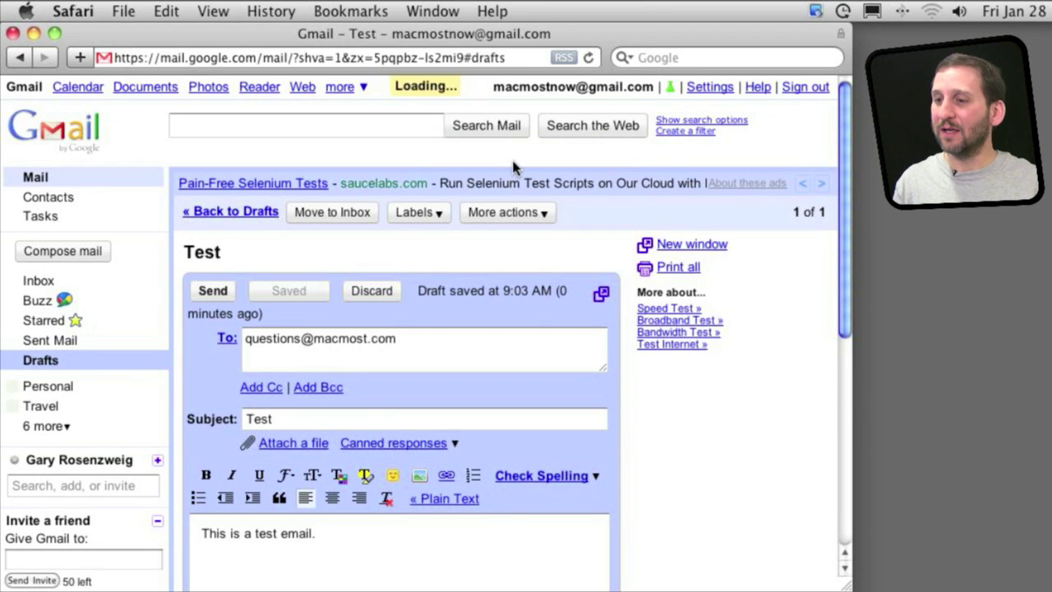
pyautogui.click(547, 152)
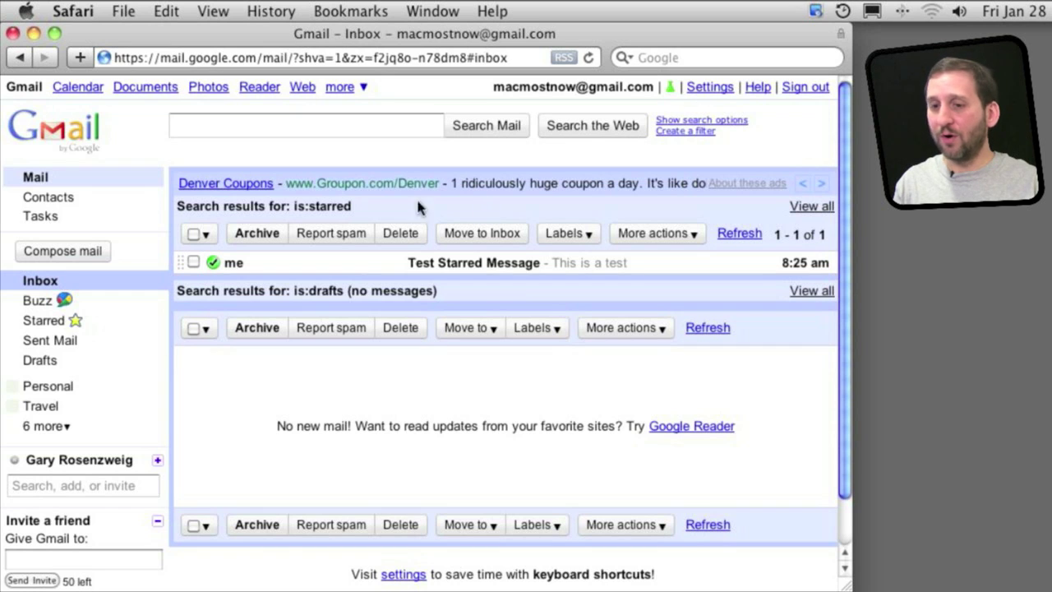
pyautogui.click(709, 88)
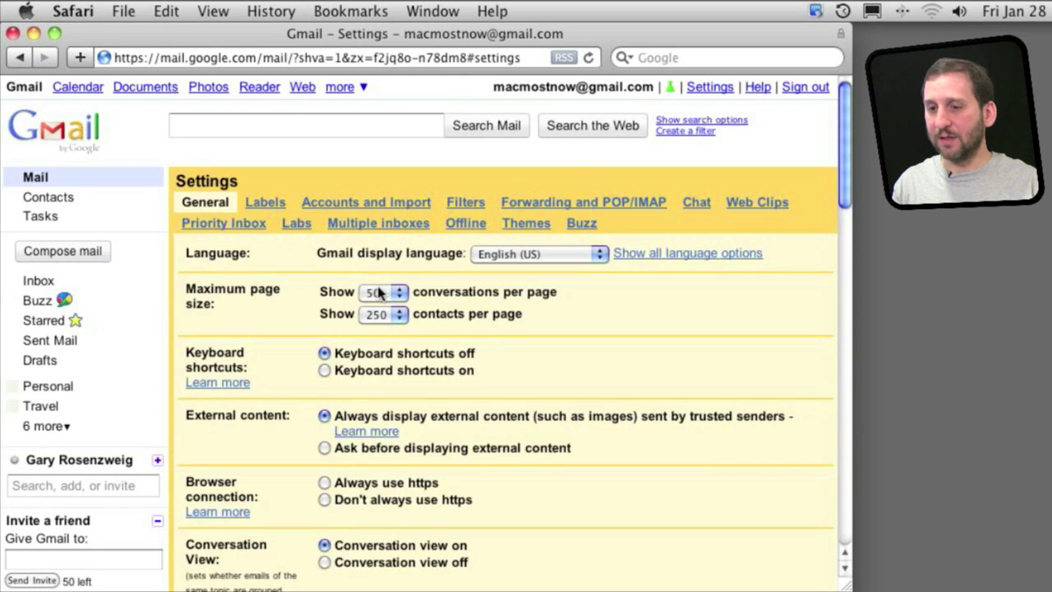
# - View the Multiple inboxes settings with is:starred and is:drafts panes
pyautogui.click(376, 226)
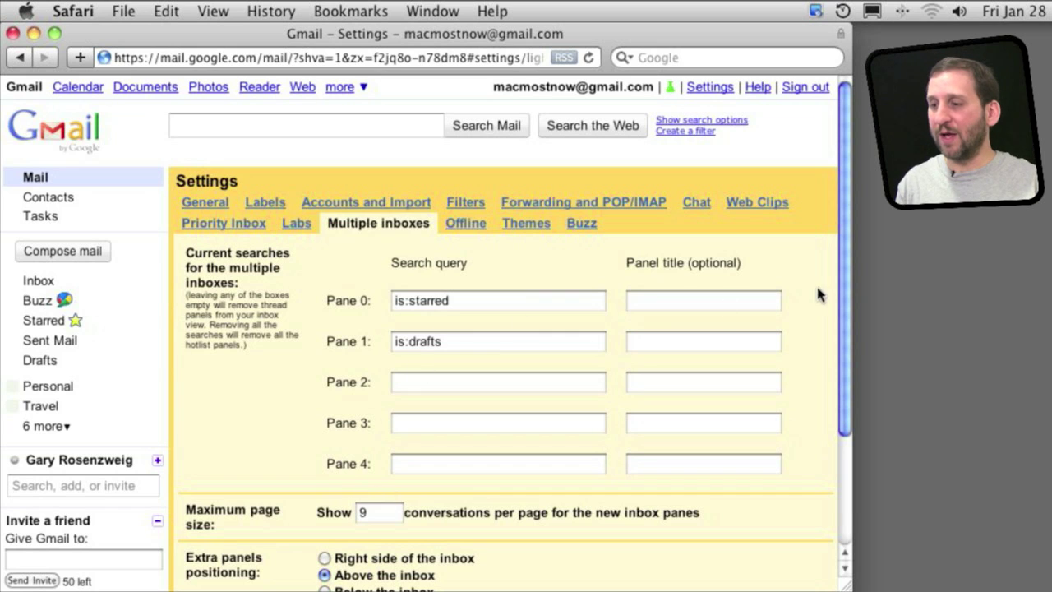
pyautogui.moveTo(844, 282); pyautogui.dragTo(843, 342)
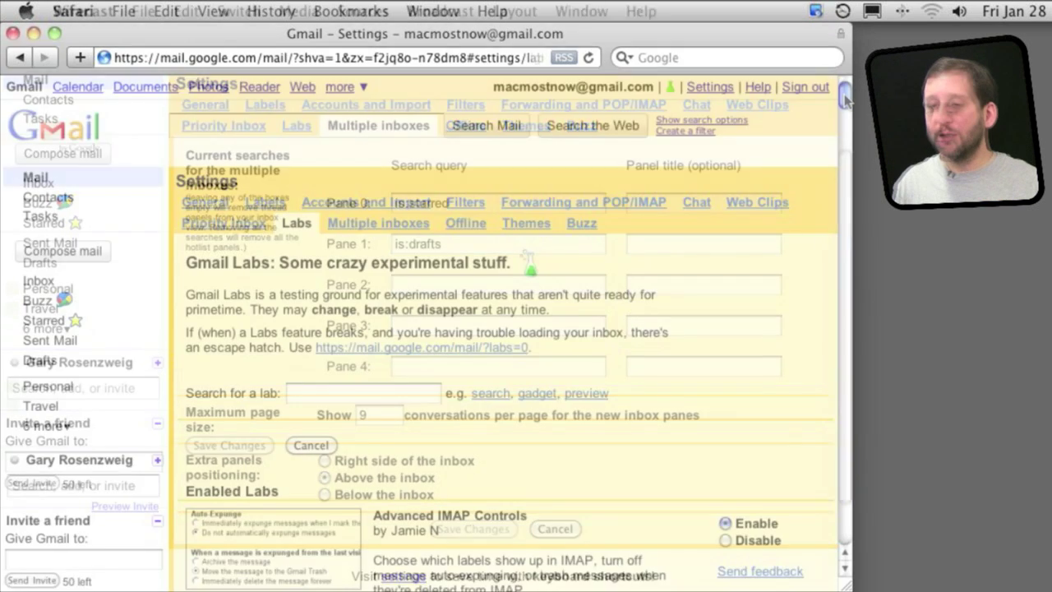
# - Scroll the Labs list to see disabled labs like Google Voice player and Green Robot!
pyautogui.moveTo(843, 86); pyautogui.dragTo(845, 152)
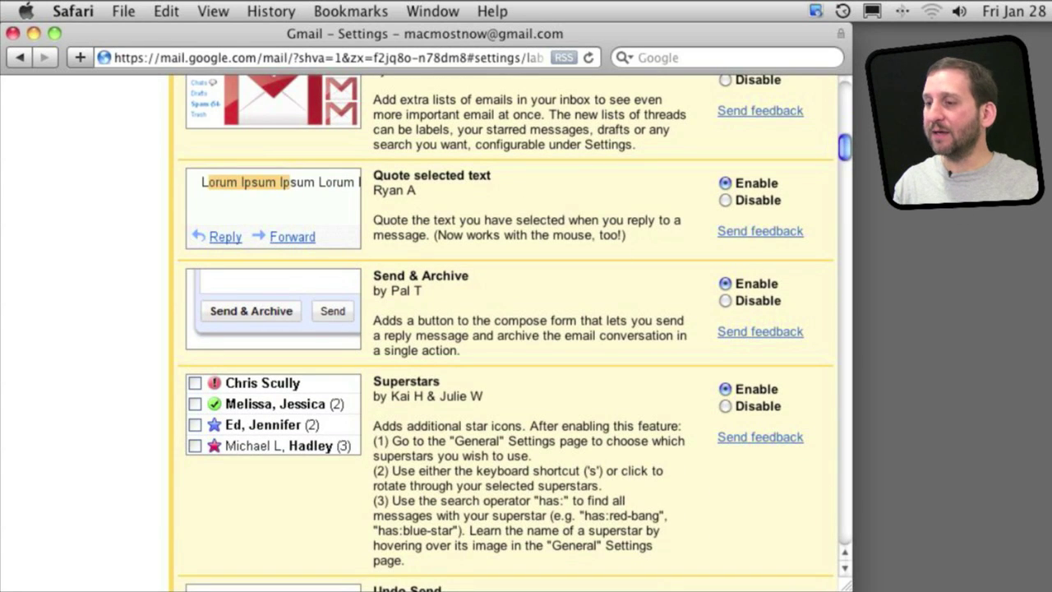
pyautogui.moveTo(846, 148); pyautogui.dragTo(846, 326)
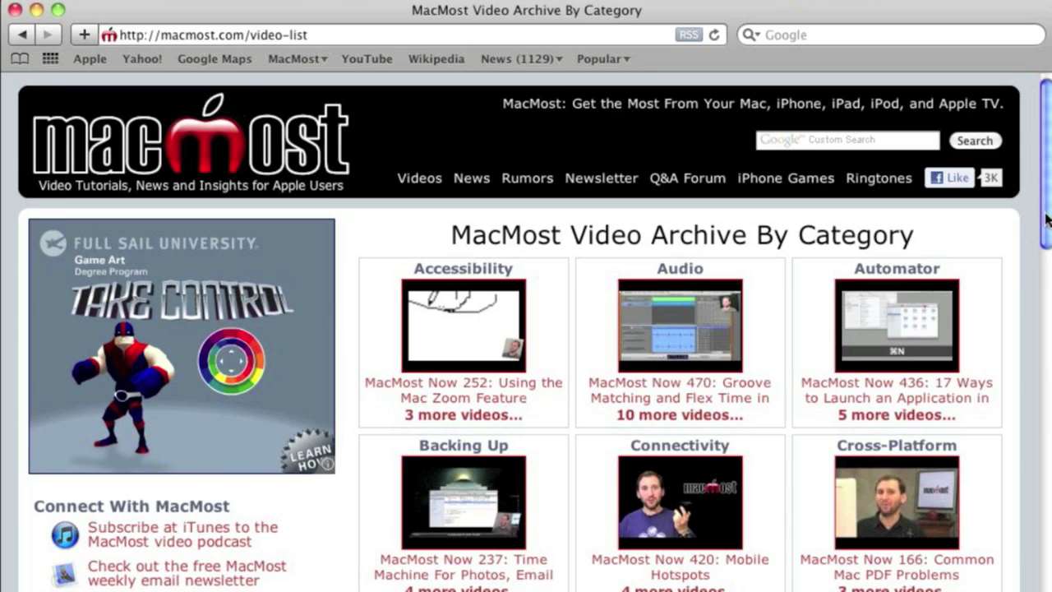
# - Scroll down the MacMost Video Archive categories past Graphics, iMovie and iPhone Apps
pyautogui.scroll(-10, 1047, 218)
pyautogui.scroll(-6, 540, 331)
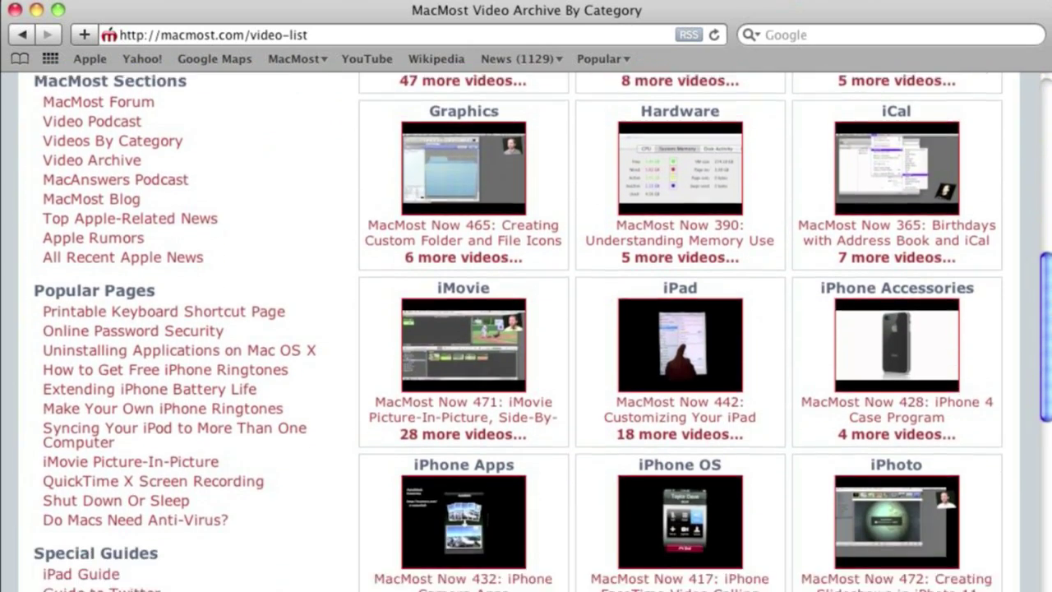